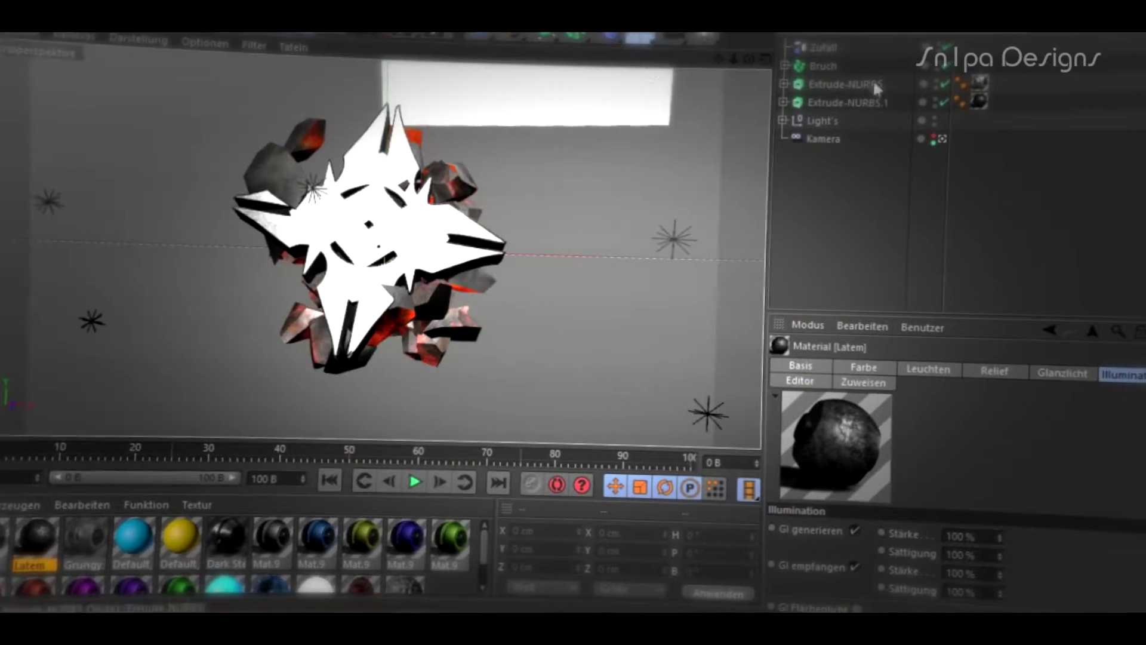
# - Duplicate the two extruded star logo objects with a Ctrl-drag in the Object Manager
pyautogui.moveTo(847, 102); pyautogui.dragTo(838, 218)
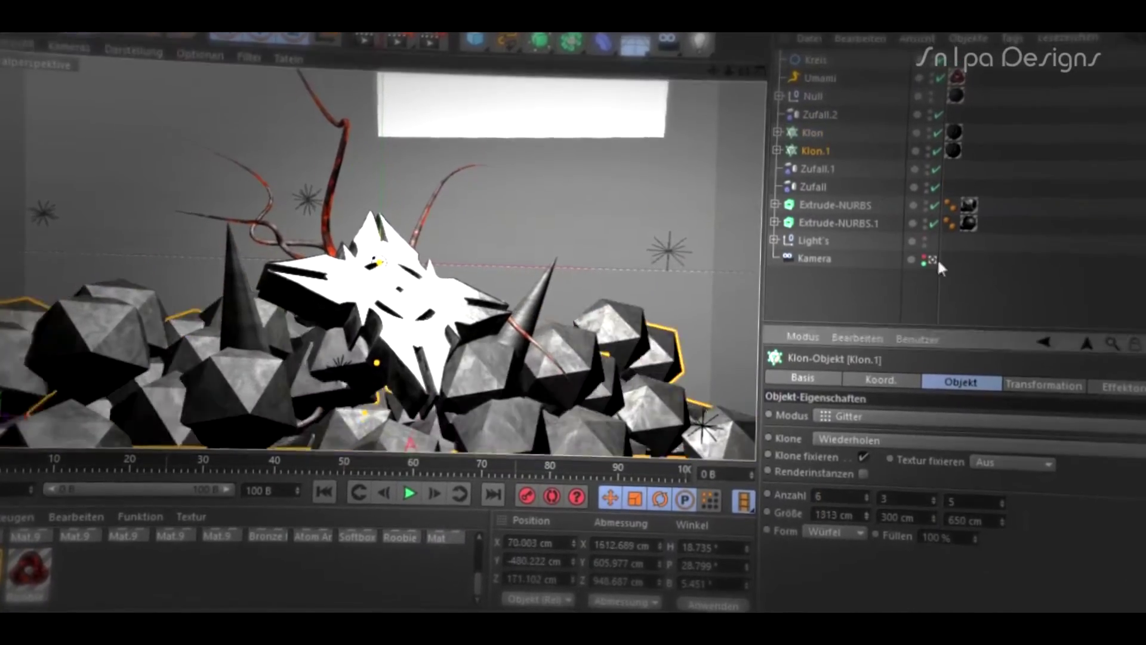
# - Deselect the 6×3×5 grid cloner Klon.1 by clicking empty Object Manager space
pyautogui.click(976, 324)
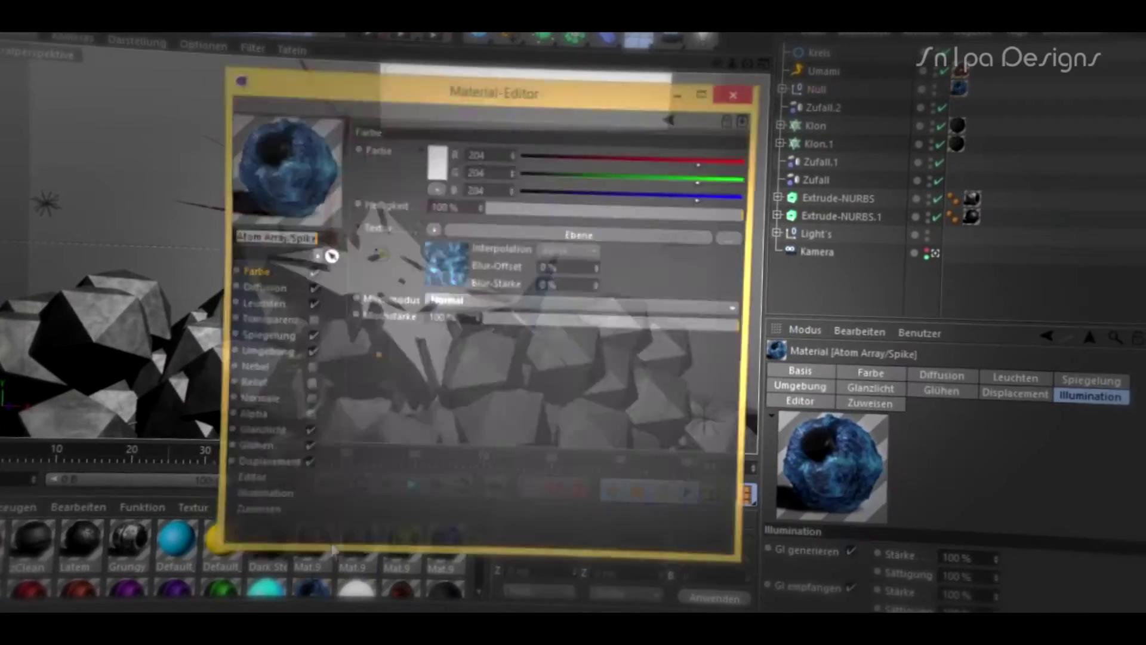